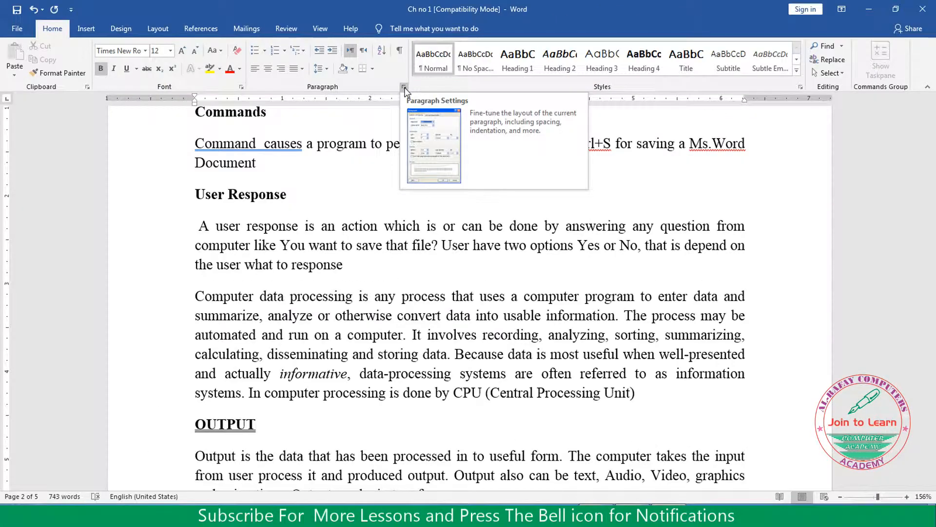
{"action": "left_click", "coordinate": [404, 89]}
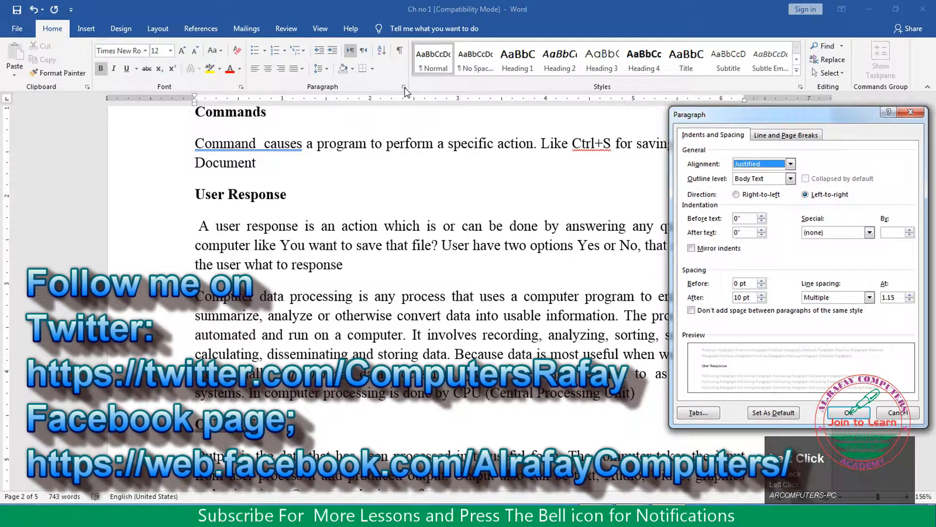
{"action": "left_click_drag", "start_coordinate": [721, 122], "coordinate": [576, 126]}
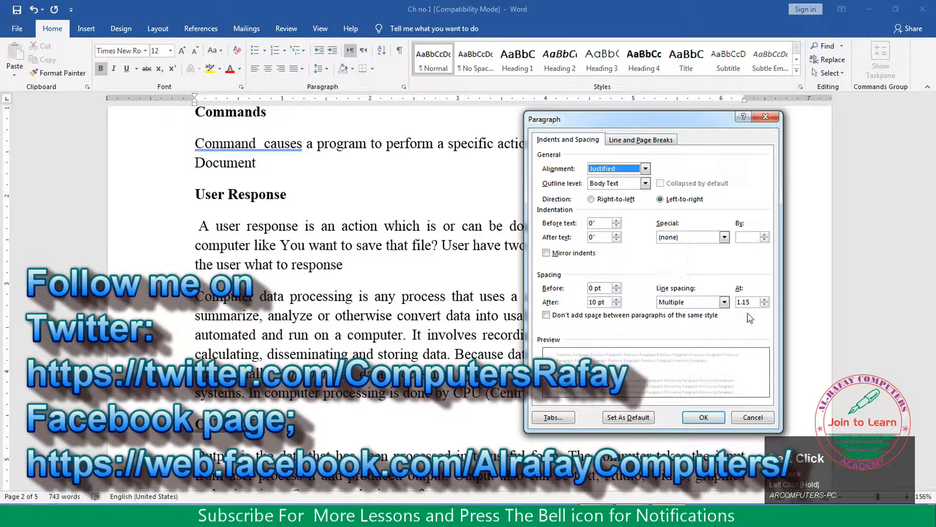
{"action": "left_click_drag", "start_coordinate": [753, 303], "coordinate": [732, 304]}
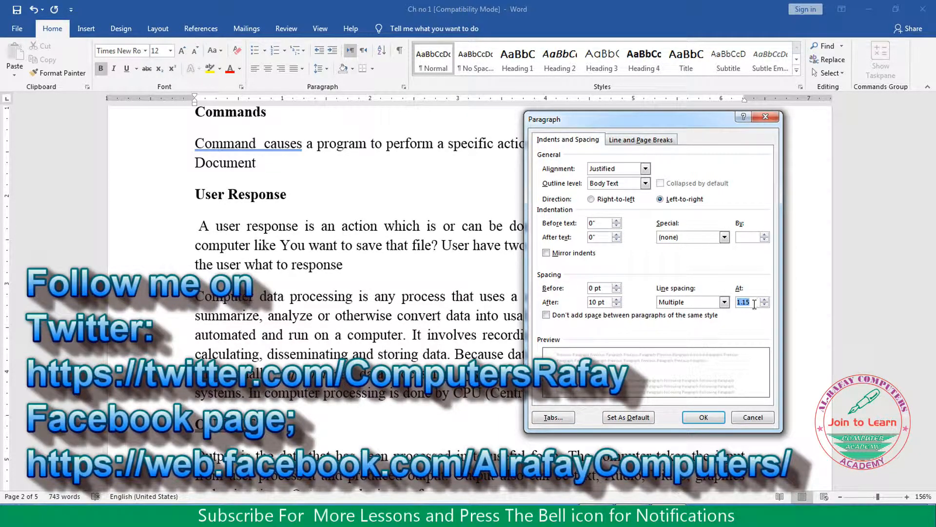
{"action": "left_click", "coordinate": [752, 418]}
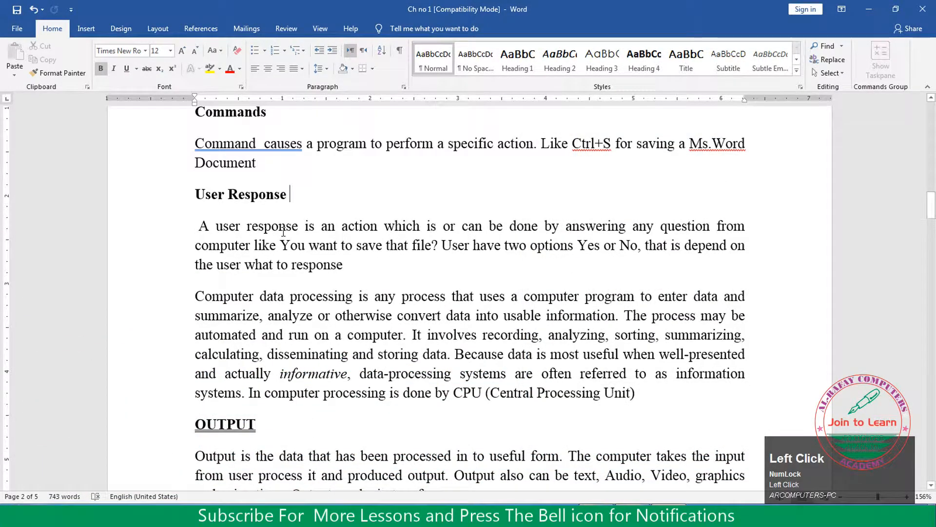
Set the multiple line spacing of the body paragraph under the User Response heading to 4
{"action": "left_click", "coordinate": [308, 226]}
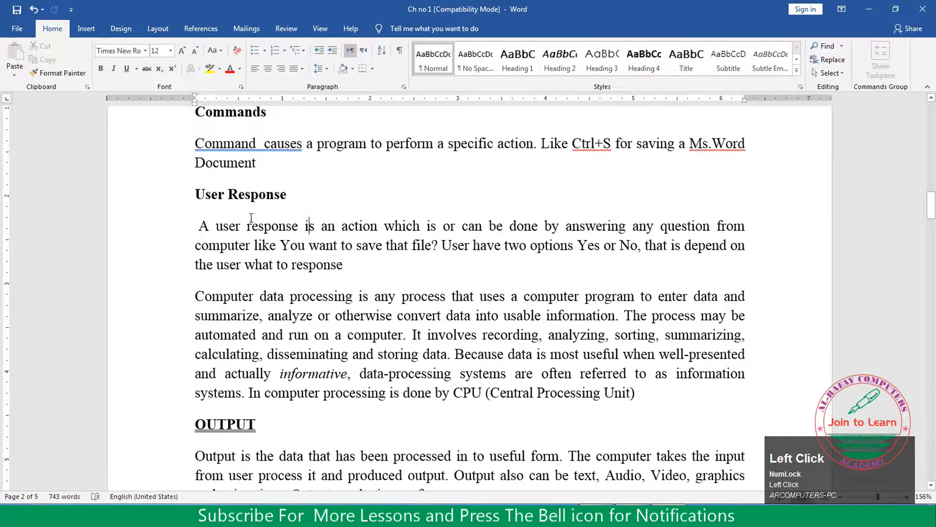
{"action": "left_click", "coordinate": [326, 247]}
{"action": "left_click", "coordinate": [404, 90]}
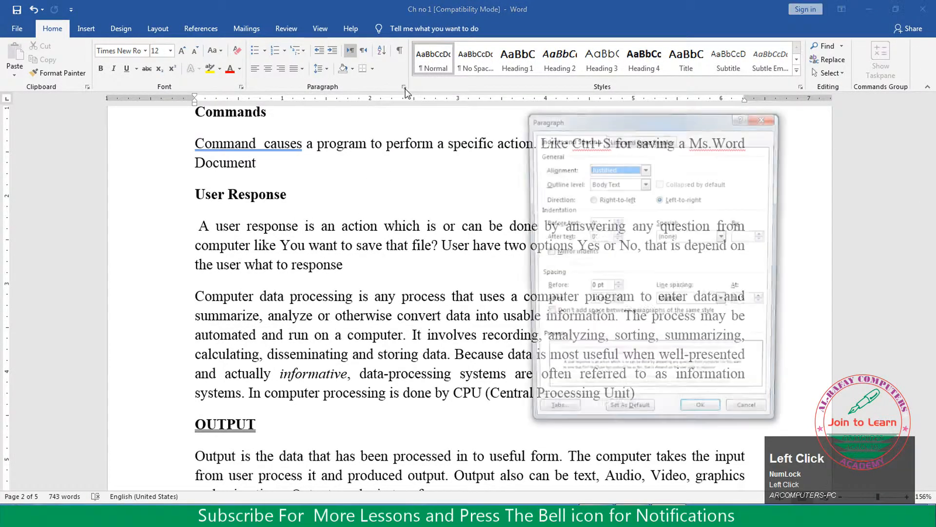
{"action": "left_click_drag", "start_coordinate": [634, 111], "coordinate": [637, 105]}
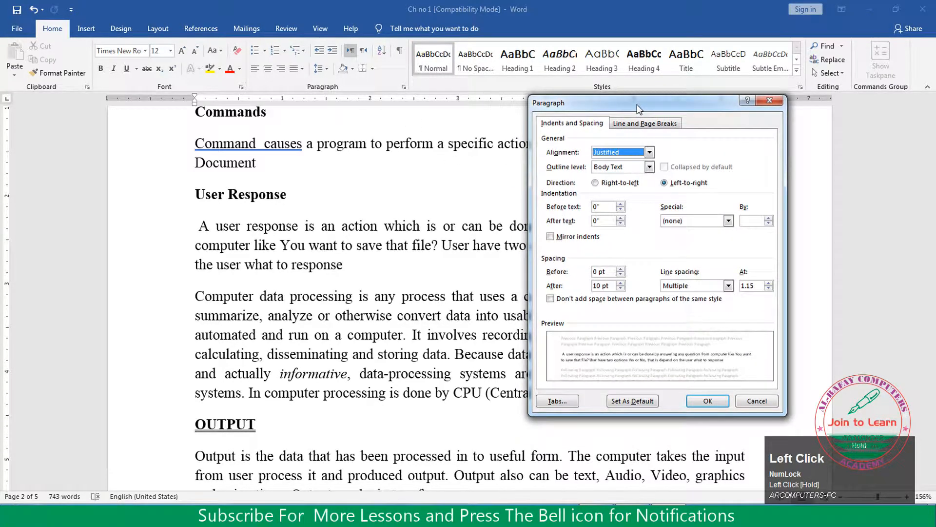
{"action": "left_click_drag", "start_coordinate": [760, 287], "coordinate": [746, 287]}
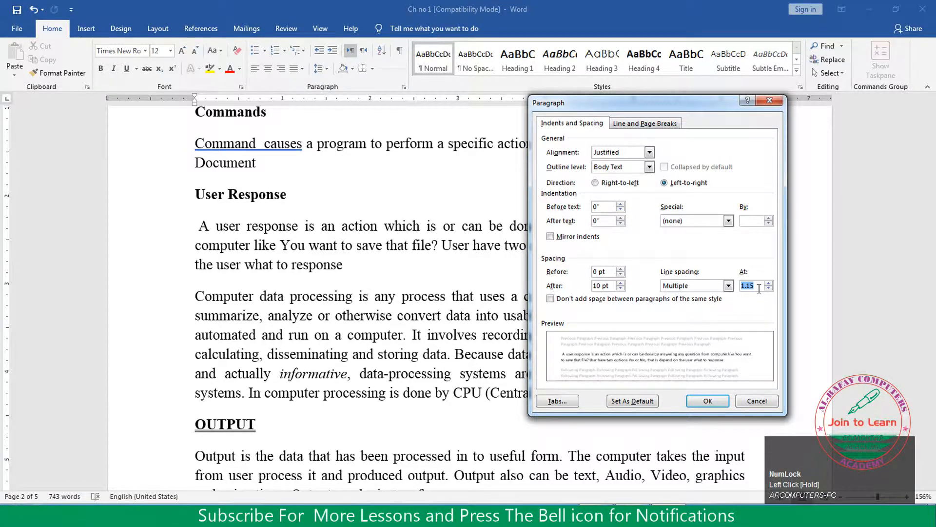
{"action": "type", "text": "4"}
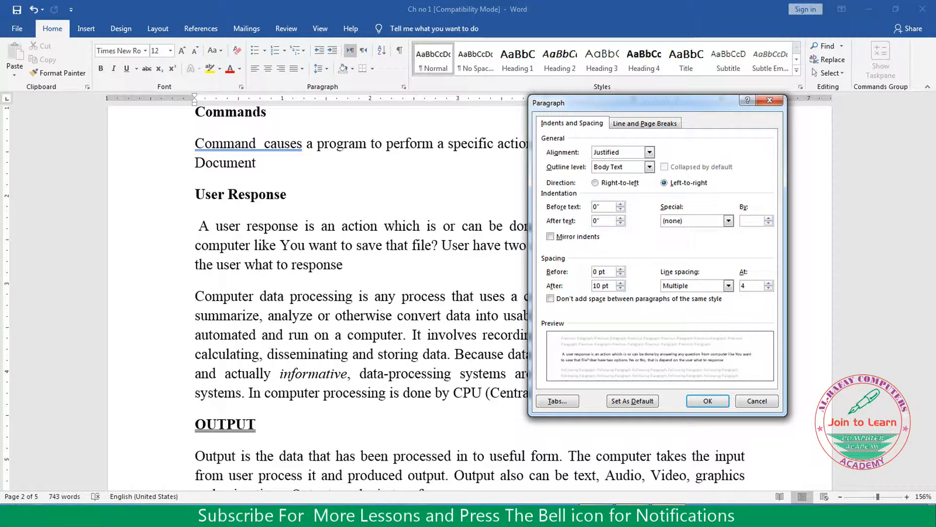
{"action": "left_click", "coordinate": [710, 402]}
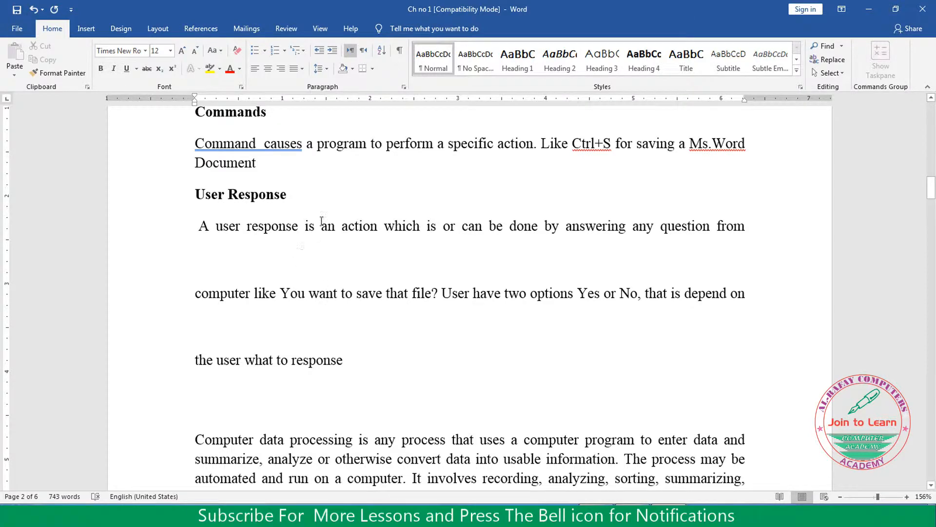
Reduce the multiple line spacing of the paragraph under User Response to .75 through the line spacing options
{"action": "left_click", "coordinate": [326, 70]}
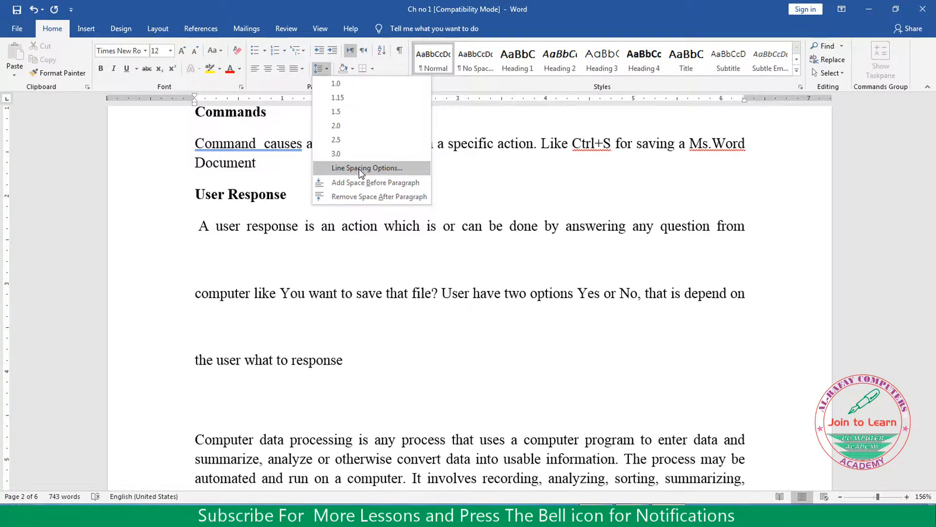
{"action": "left_click", "coordinate": [359, 168]}
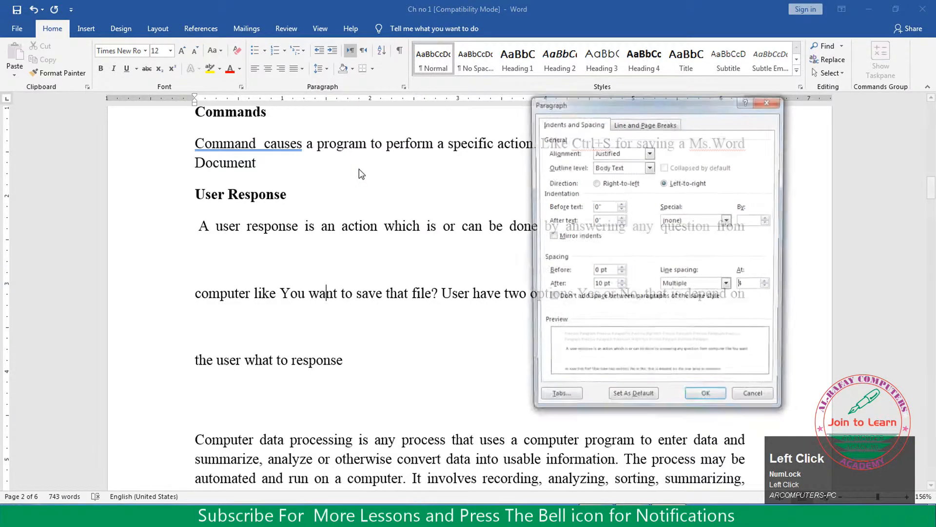
{"action": "mouse_move", "coordinate": [598, 102]}
{"action": "left_mouse_down"}
{"action": "mouse_move", "coordinate": [596, 147]}
{"action": "mouse_move", "coordinate": [654, 137]}
{"action": "mouse_move", "coordinate": [607, 114]}
{"action": "left_mouse_up"}
{"action": "left_click", "coordinate": [760, 296]}
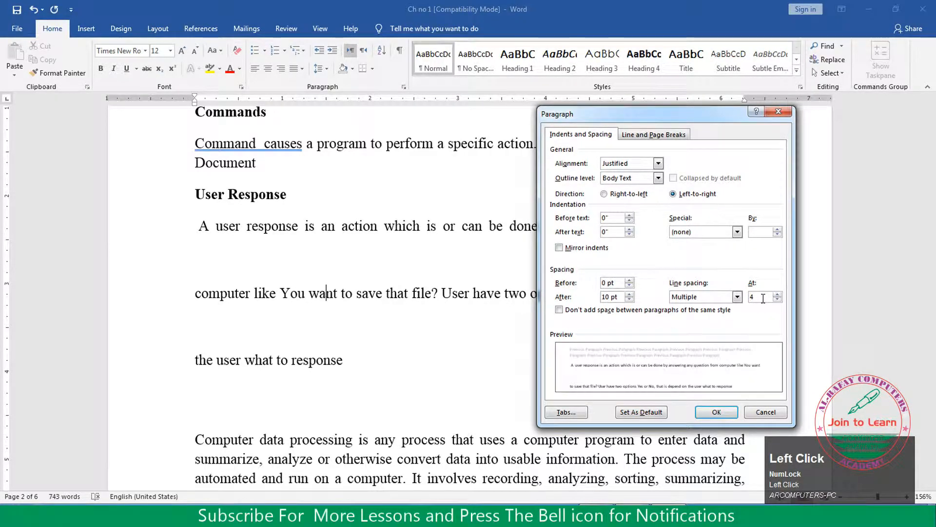
{"action": "left_click_drag", "start_coordinate": [766, 297], "coordinate": [743, 299]}
{"action": "type", "text": ".75"}
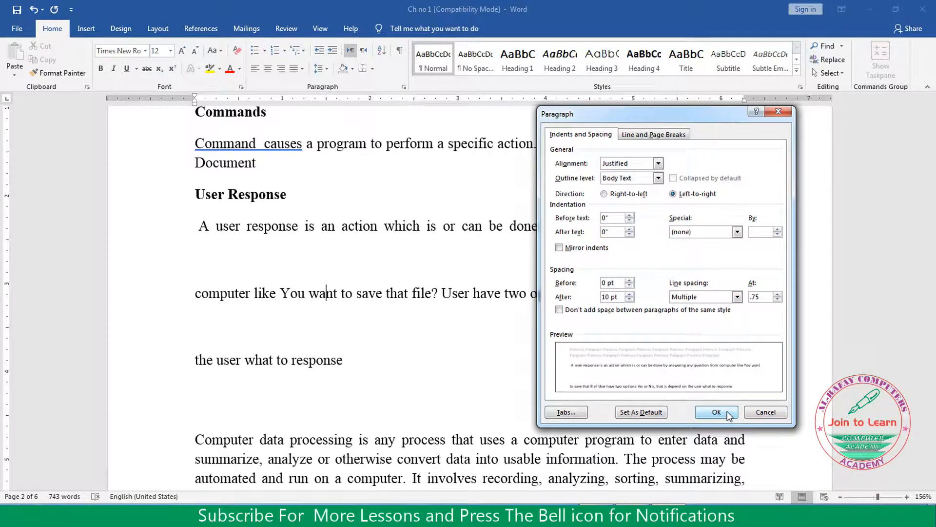
{"action": "left_click", "coordinate": [729, 415]}
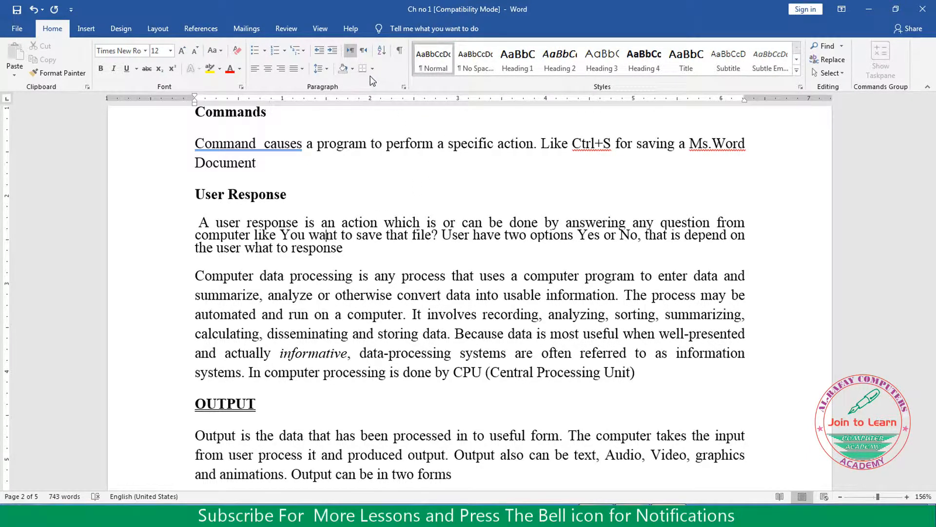
Set the multiple line spacing of the paragraph under User Response to .8
{"action": "left_click", "coordinate": [404, 87]}
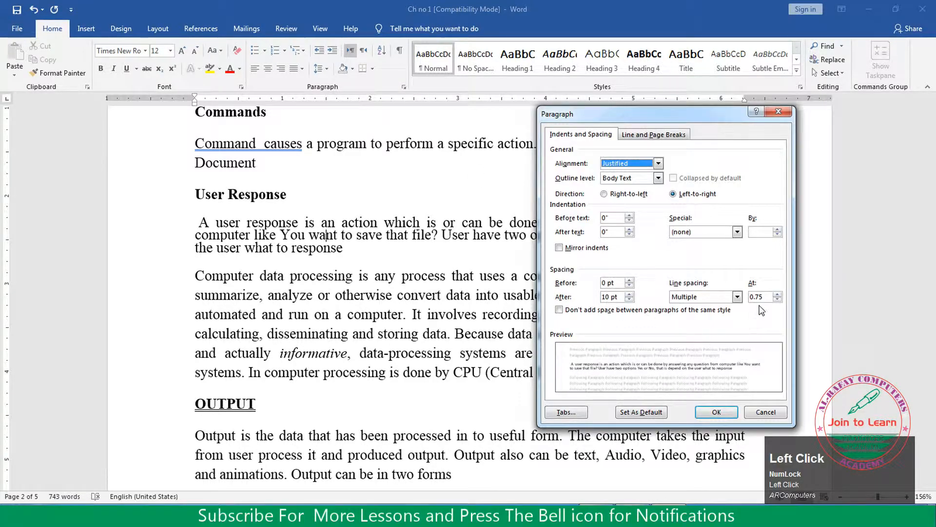
{"action": "left_click_drag", "start_coordinate": [769, 297], "coordinate": [726, 298]}
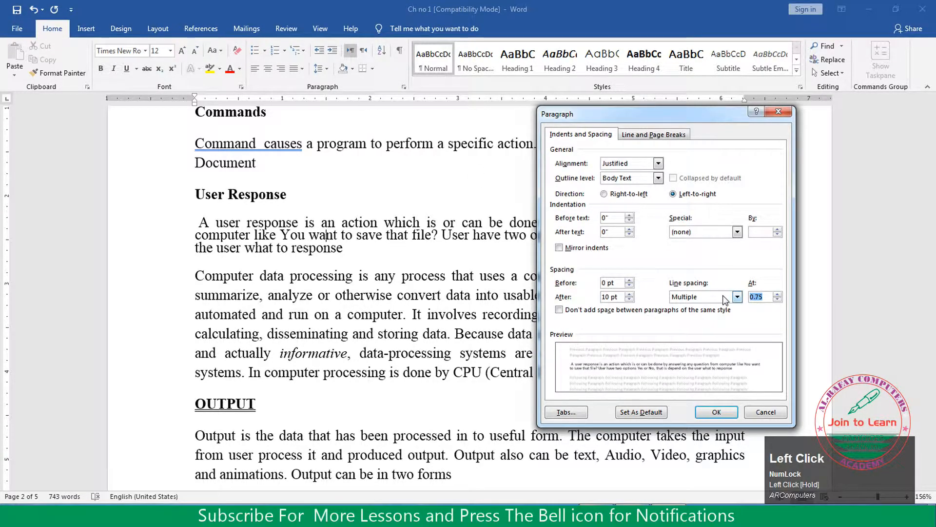
{"action": "type", "text": ".8"}
{"action": "key", "text": "Return"}
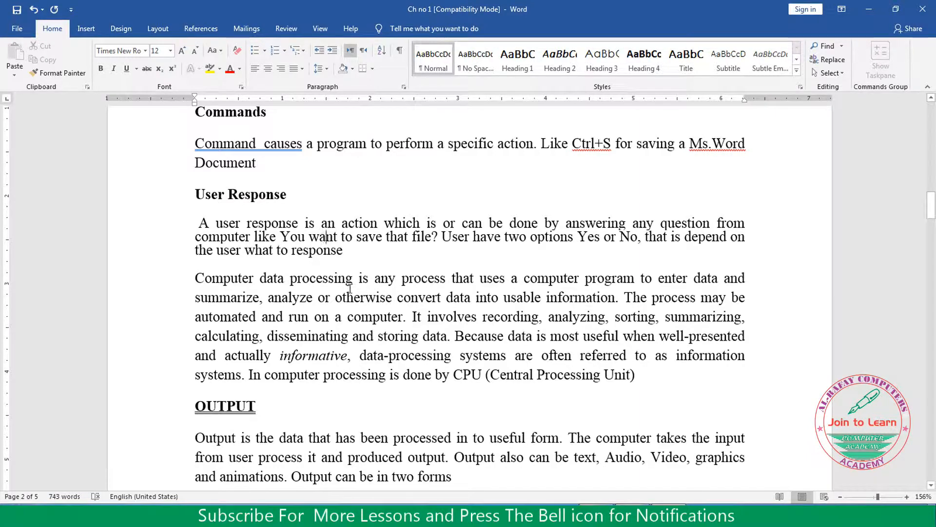
Colour the whole text of the paragraph beginning "A user response is an action" standard red
{"action": "left_click_drag", "start_coordinate": [197, 224], "coordinate": [341, 250]}
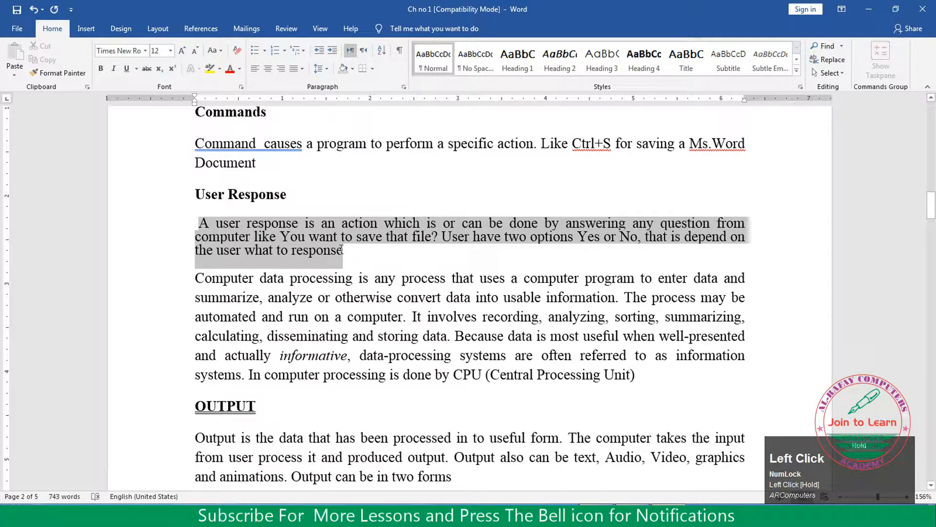
{"action": "left_click_drag", "start_coordinate": [341, 251], "coordinate": [341, 250]}
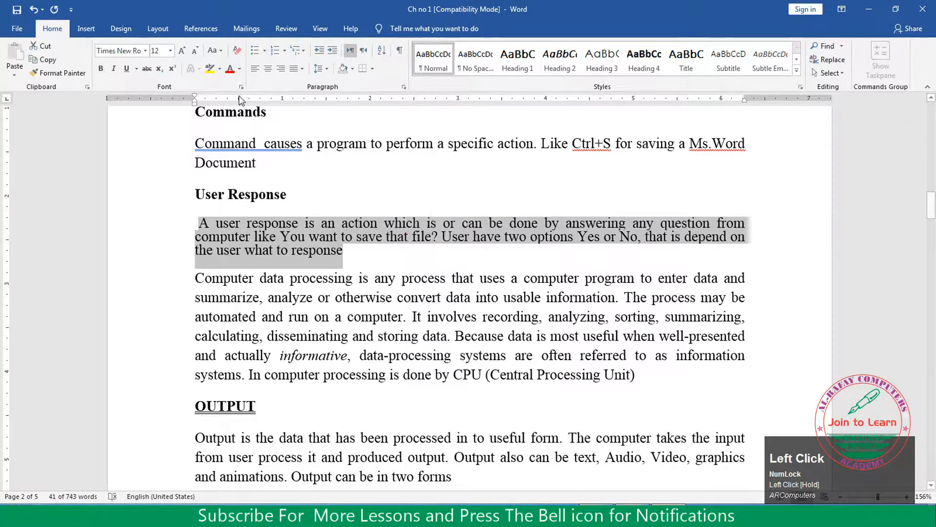
{"action": "left_click", "coordinate": [239, 70]}
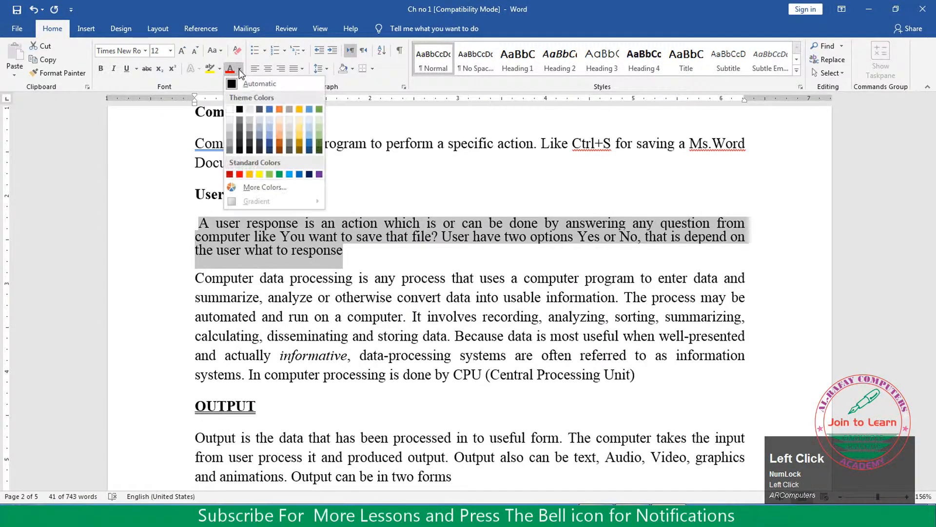
{"action": "left_click", "coordinate": [241, 174]}
{"action": "left_click", "coordinate": [341, 301]}
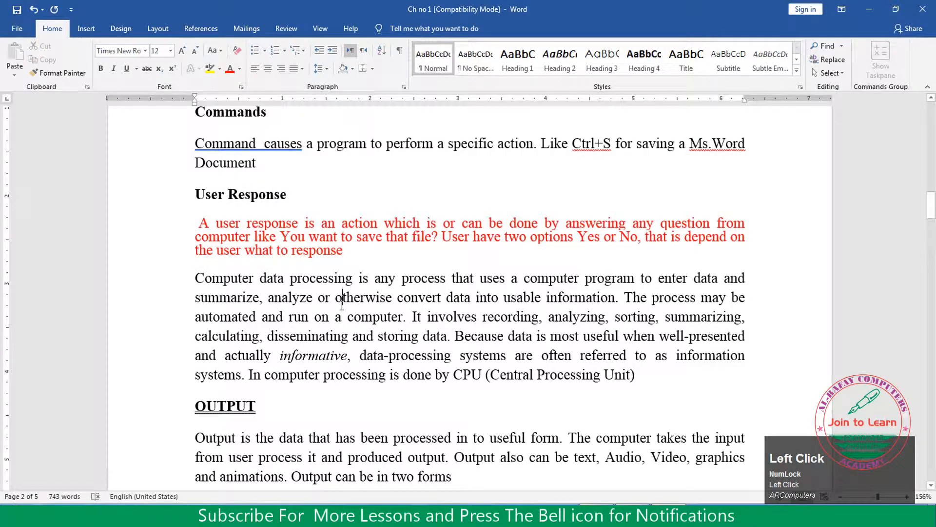
Colour the whole paragraph beginning "Computer data processing" standard green and deselect it
{"action": "left_click_drag", "start_coordinate": [197, 278], "coordinate": [635, 375]}
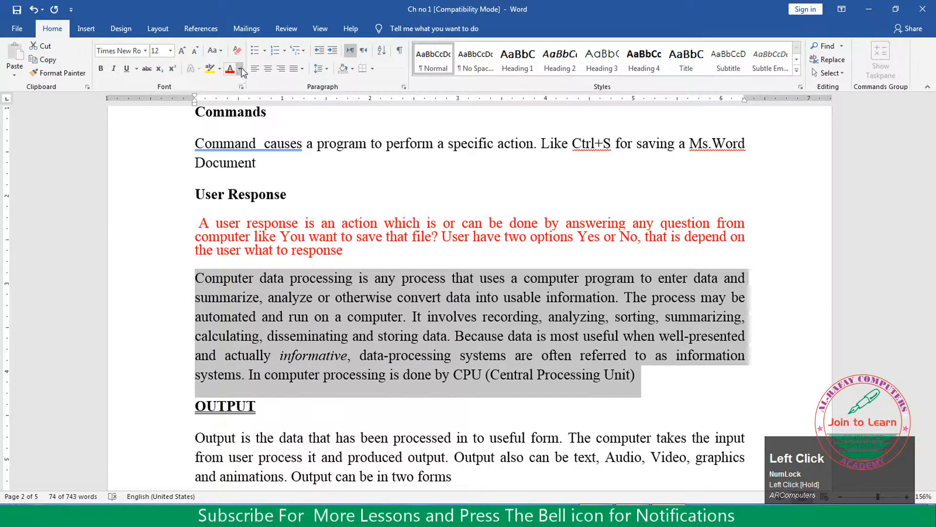
{"action": "left_click", "coordinate": [240, 69]}
{"action": "left_click", "coordinate": [279, 174]}
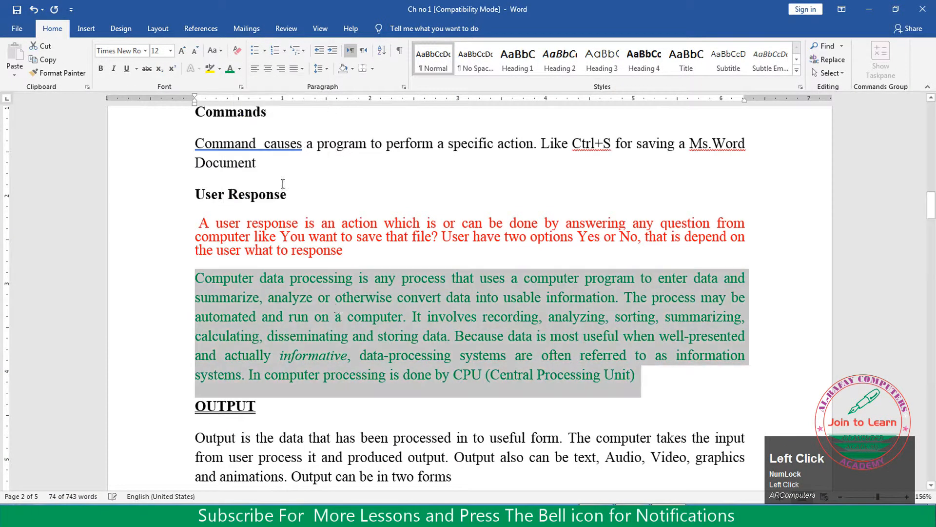
{"action": "left_click", "coordinate": [443, 265]}
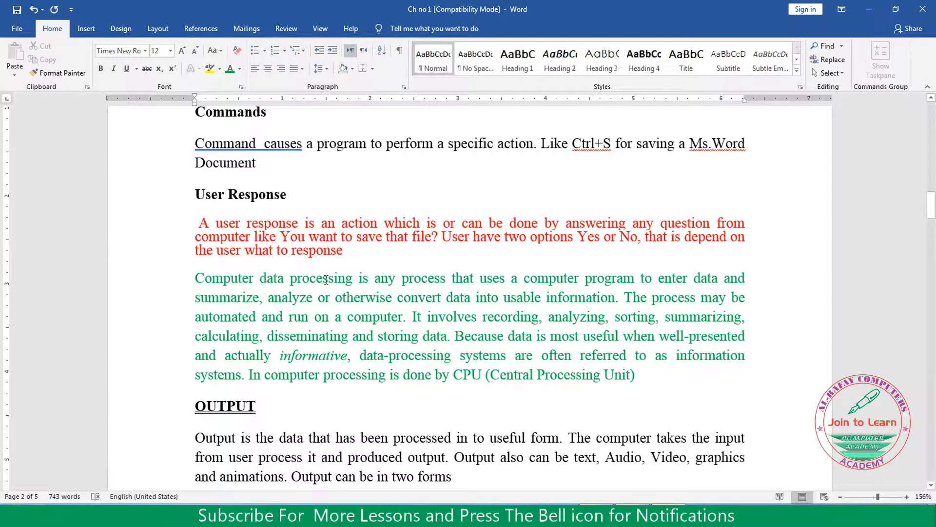
Set the spacing after the red paragraph under User Response to 0 pt
{"action": "left_click", "coordinate": [290, 236]}
{"action": "left_click", "coordinate": [330, 298]}
{"action": "left_click", "coordinate": [347, 251]}
{"action": "left_click", "coordinate": [404, 87]}
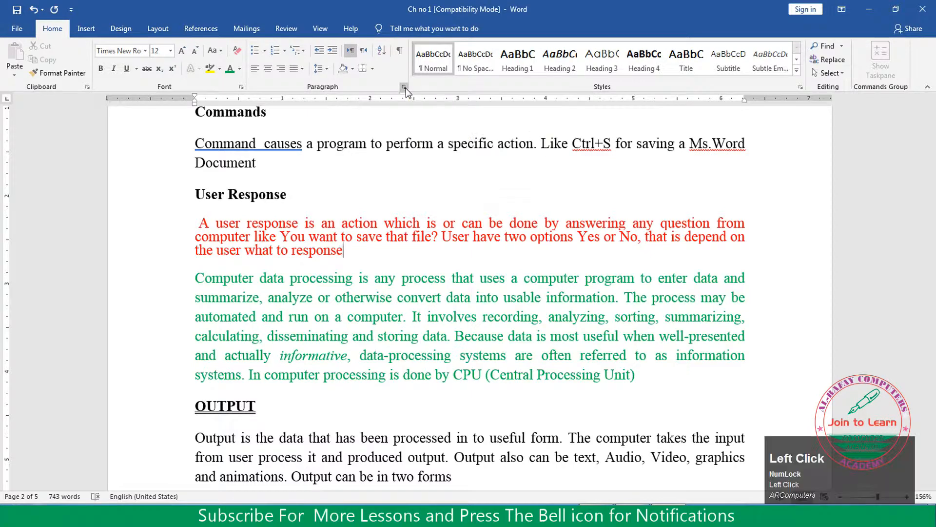
{"action": "left_click_drag", "start_coordinate": [664, 118], "coordinate": [763, 104]}
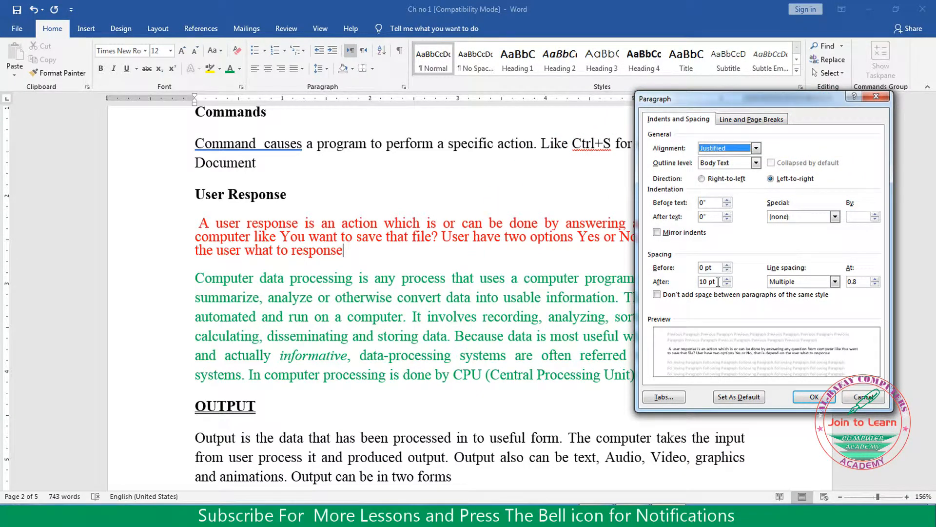
{"action": "left_click_drag", "start_coordinate": [718, 282], "coordinate": [689, 284]}
{"action": "type", "text": "0"}
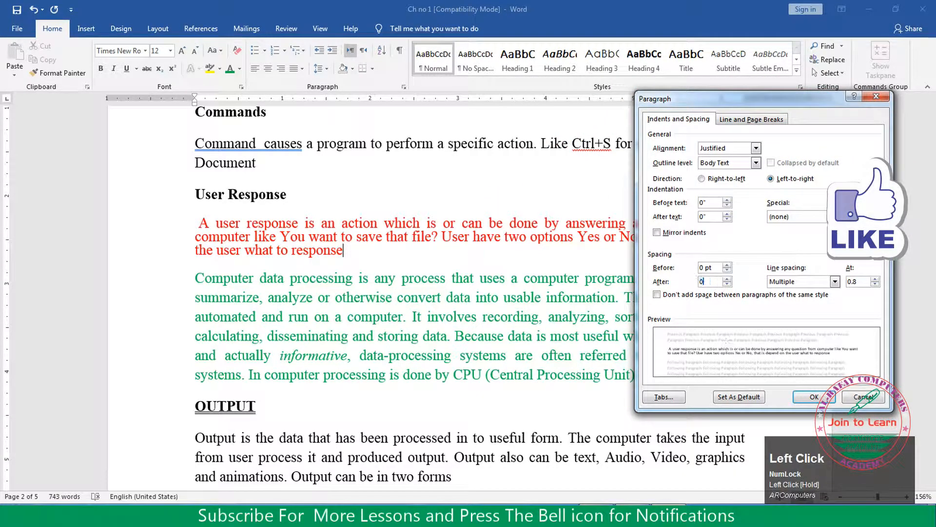
{"action": "left_click", "coordinate": [815, 397]}
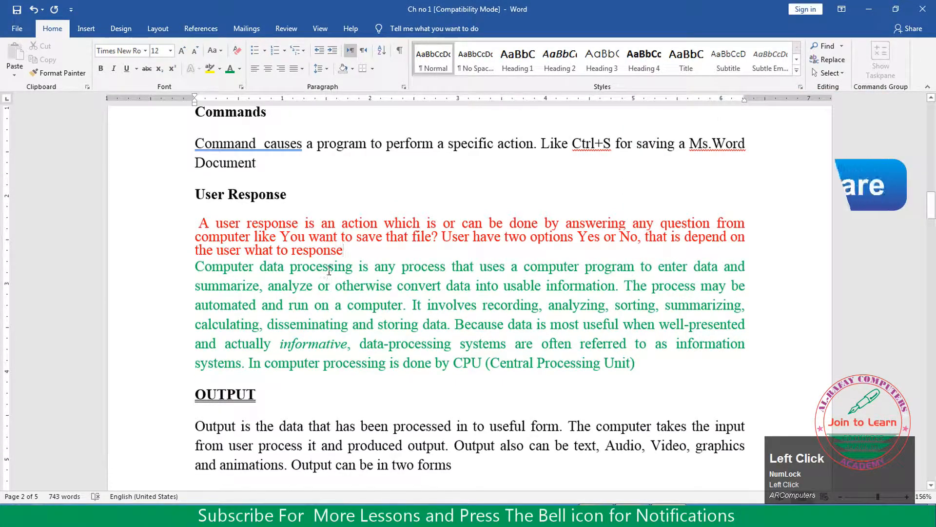